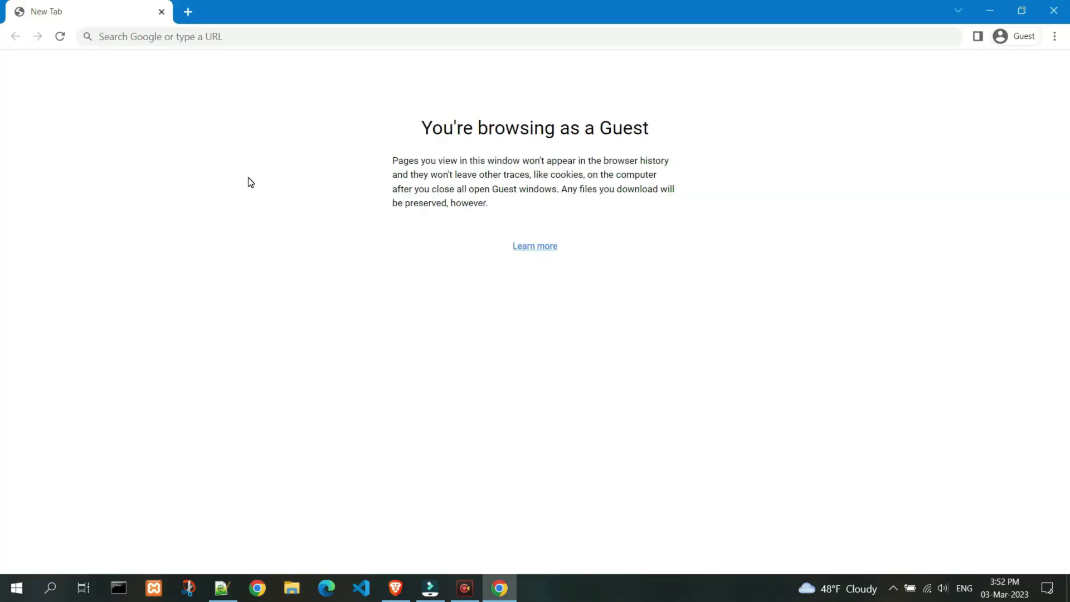
- Search Google for 'HFV download' and go to the SourceForge HFV Cleaner Pro result
{"action": "left_click", "coordinate": [173, 37]}
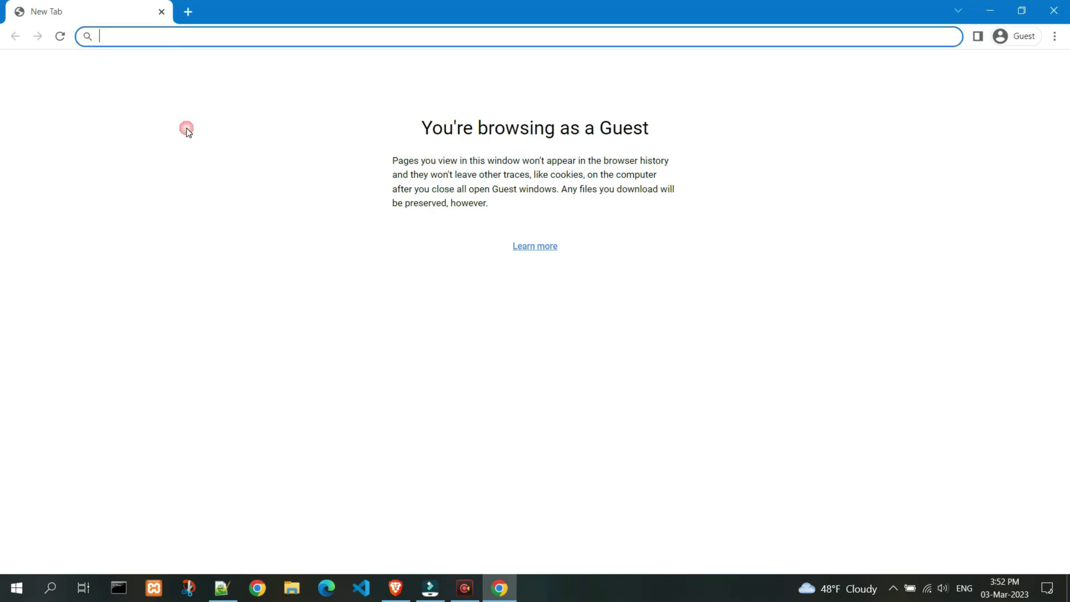
{"action": "type", "text": "H"}
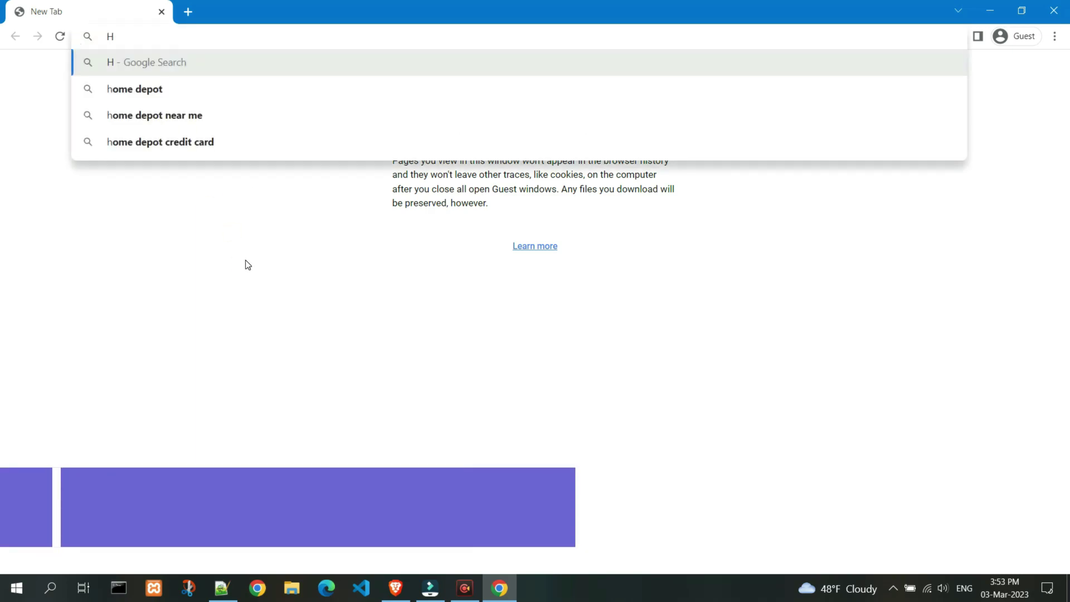
{"action": "type", "text": "FV dow"}
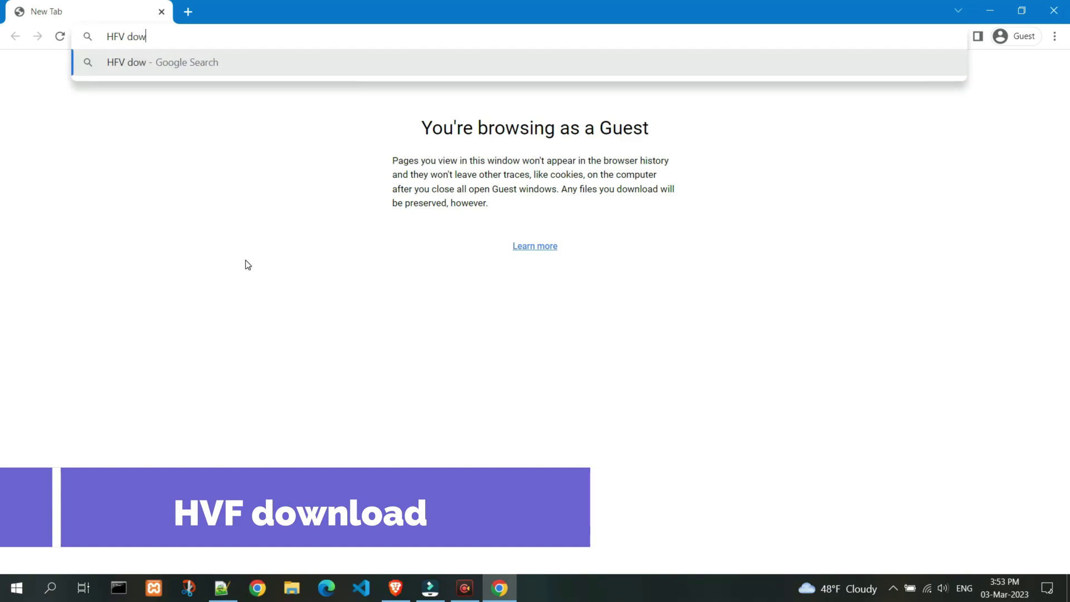
{"action": "type", "text": "nload"}
{"action": "key", "text": "Return"}
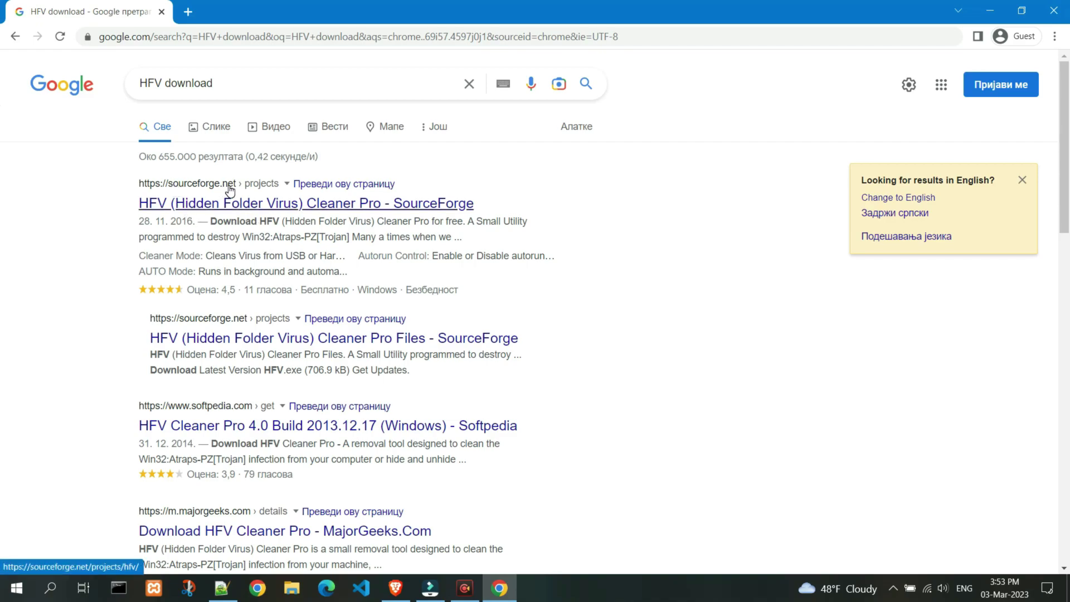
{"action": "left_click", "coordinate": [255, 203]}
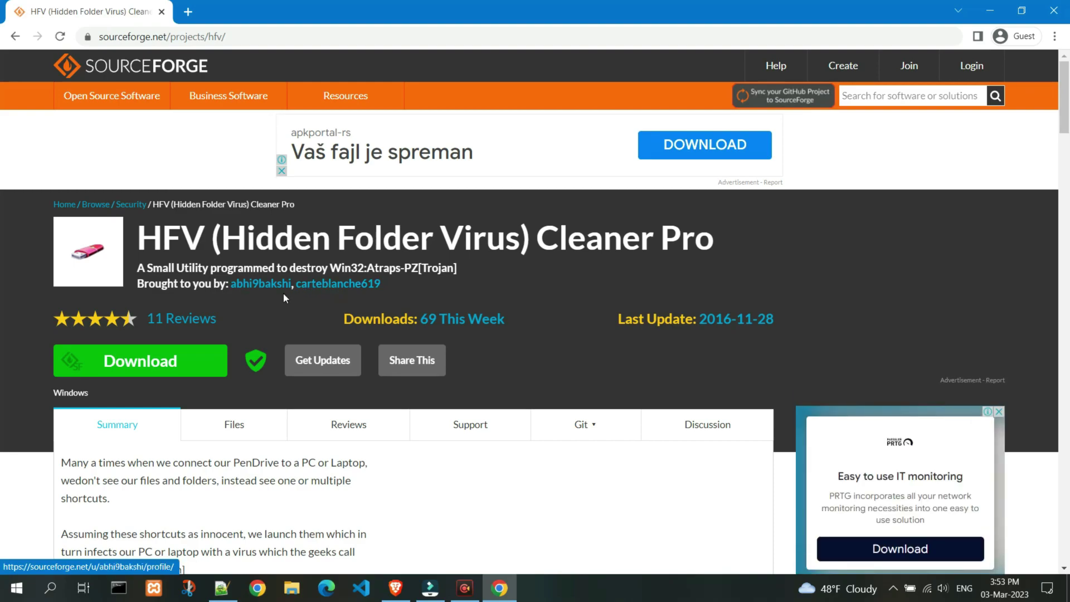
- Start the HFV Cleaner Pro download from SourceForge, getting HFV (1).exe
{"action": "left_click", "coordinate": [148, 360]}
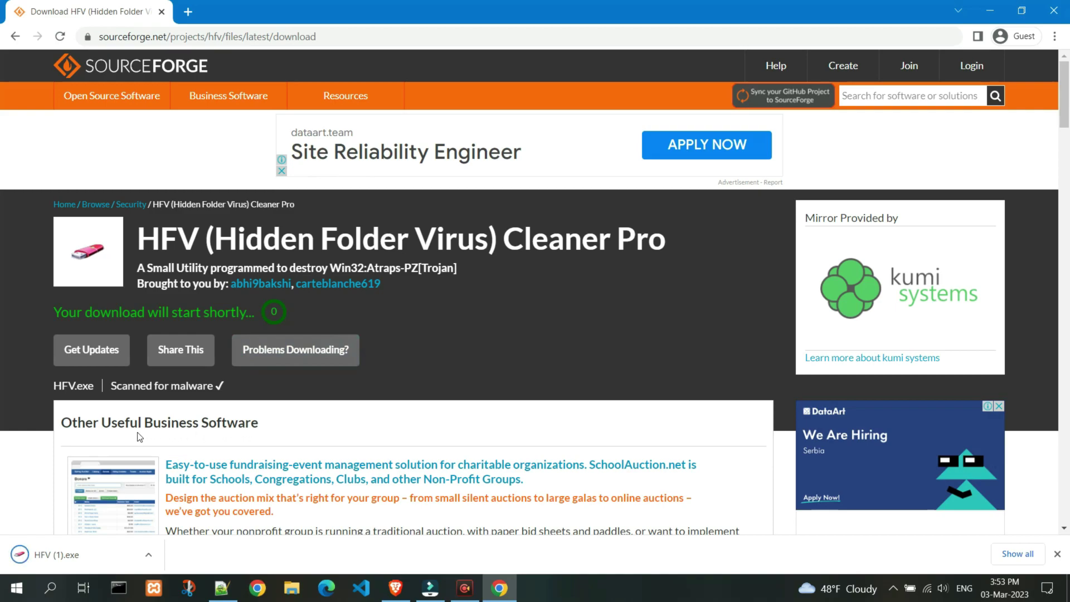
- Launch HFV (1).exe with Chrome minimized, declining the password prompt
{"action": "left_click", "coordinate": [73, 555]}
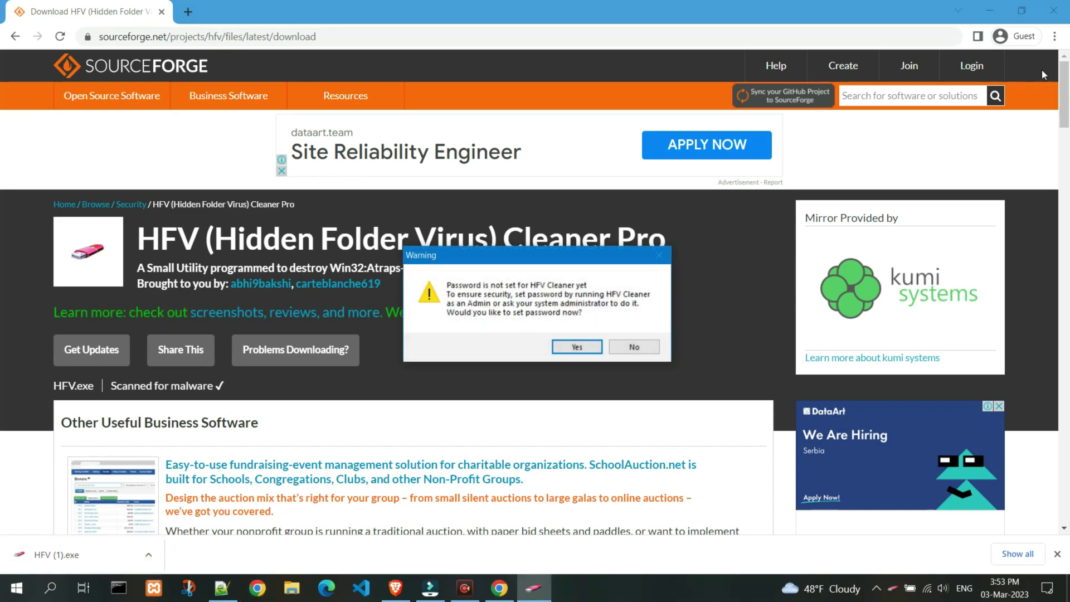
{"action": "left_click", "coordinate": [990, 12]}
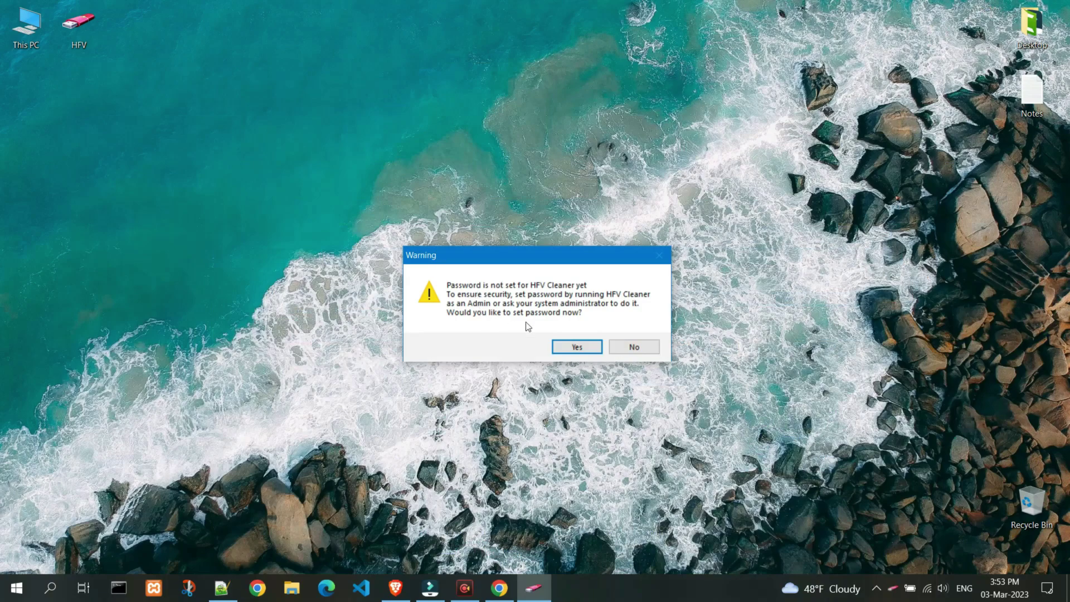
{"action": "left_click", "coordinate": [640, 347]}
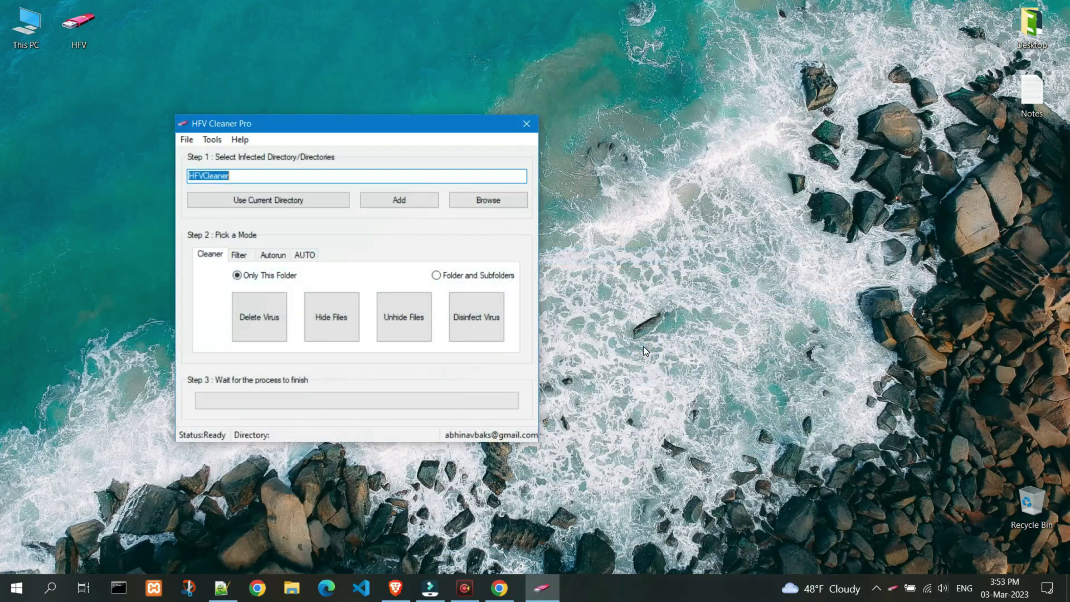